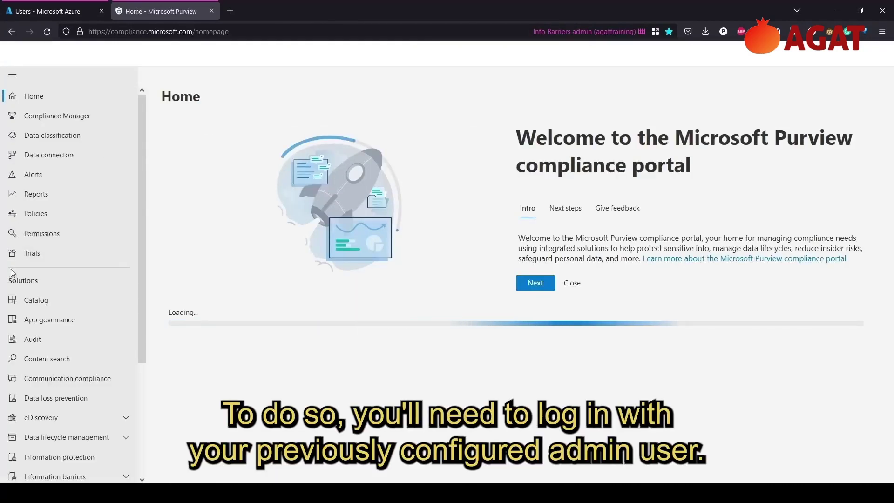
Expand Information barriers, view the existing segments, then list the four existing policies.
{"action": "scroll", "coordinate": [56, 247], "scroll_direction": "down", "scroll_amount": 3}
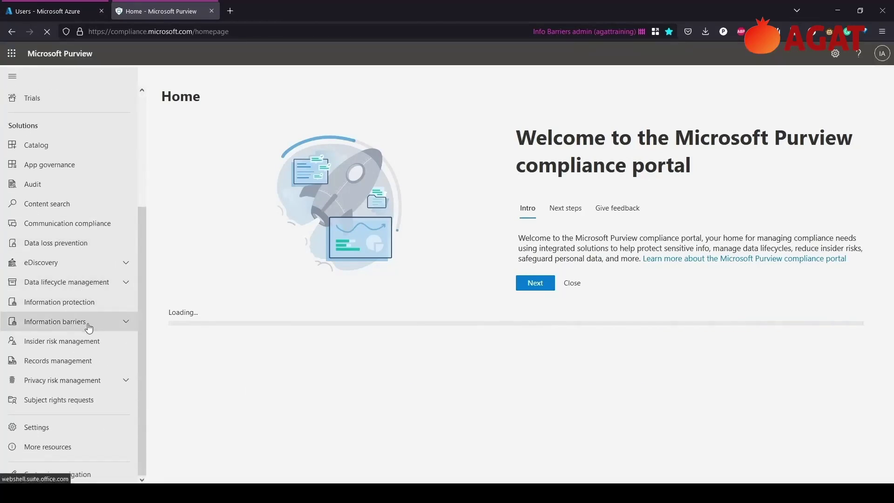
{"action": "left_click", "coordinate": [87, 325]}
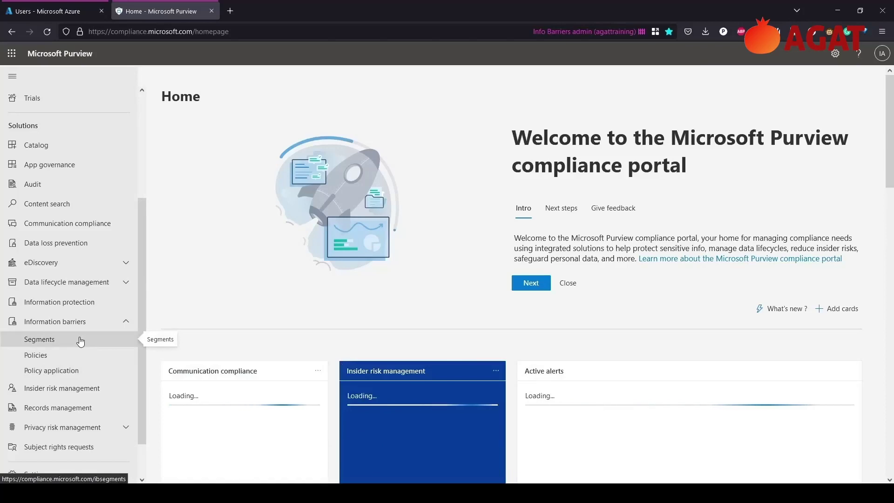
{"action": "left_click", "coordinate": [80, 342]}
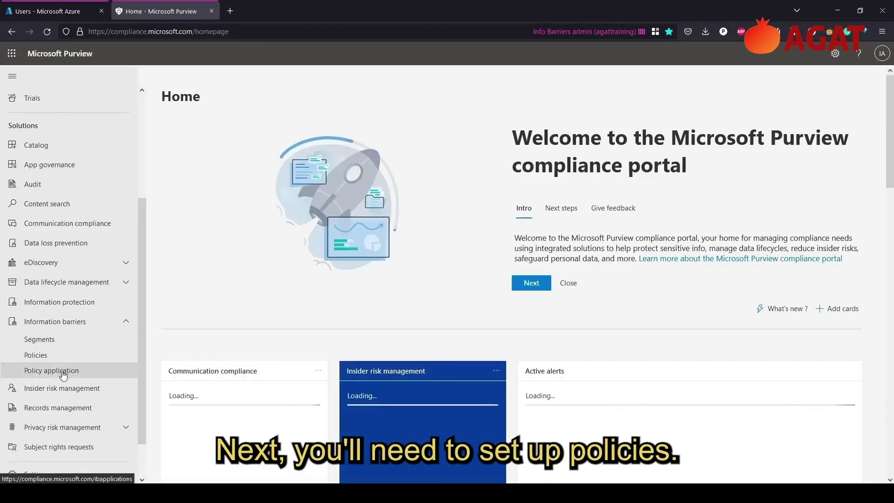
{"action": "left_click", "coordinate": [55, 357]}
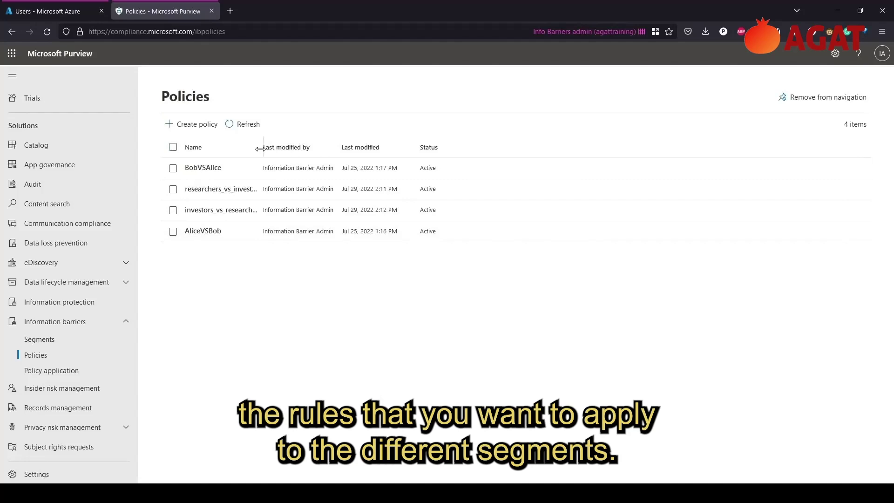
Widen the policies Name column, then view the four completed Policy application runs.
{"action": "left_click_drag", "start_coordinate": [260, 149], "coordinate": [390, 149]}
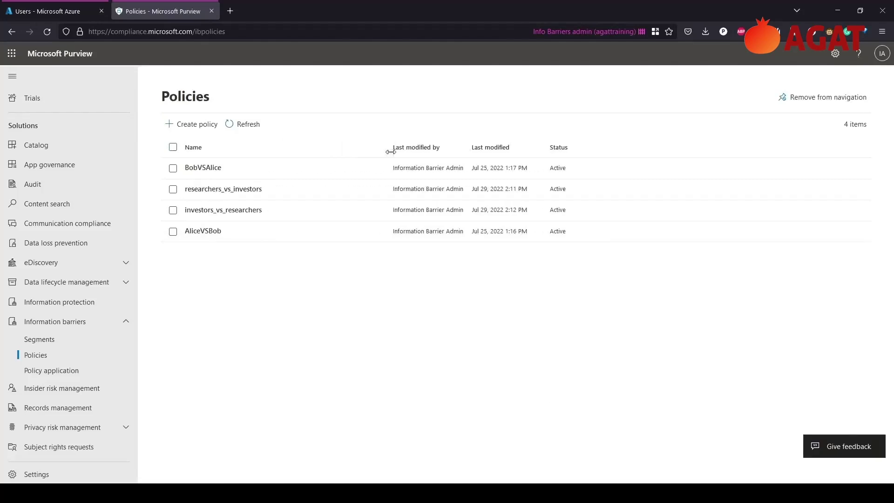
{"action": "left_click", "coordinate": [44, 344]}
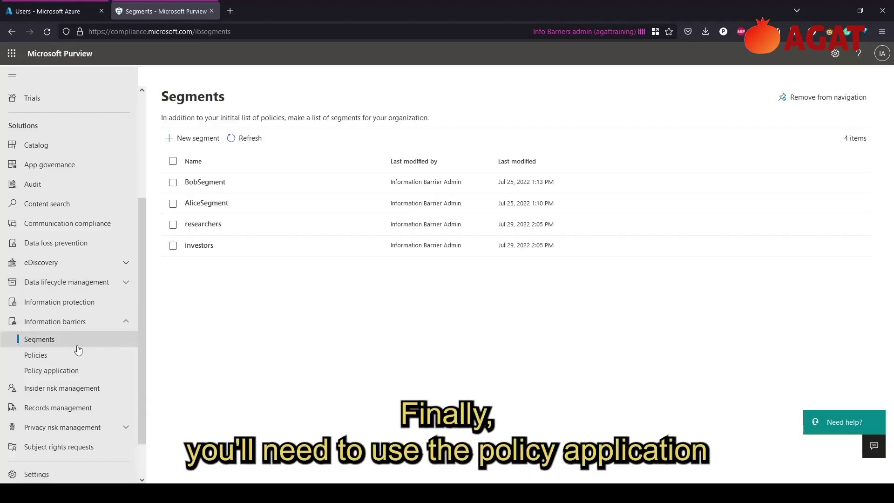
{"action": "left_click", "coordinate": [51, 370]}
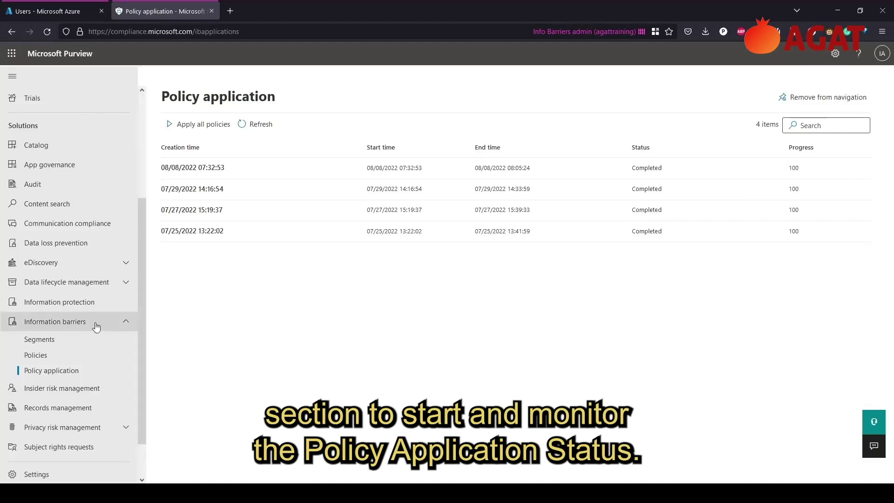
Go back to the information barrier Segments list.
{"action": "left_click", "coordinate": [61, 341]}
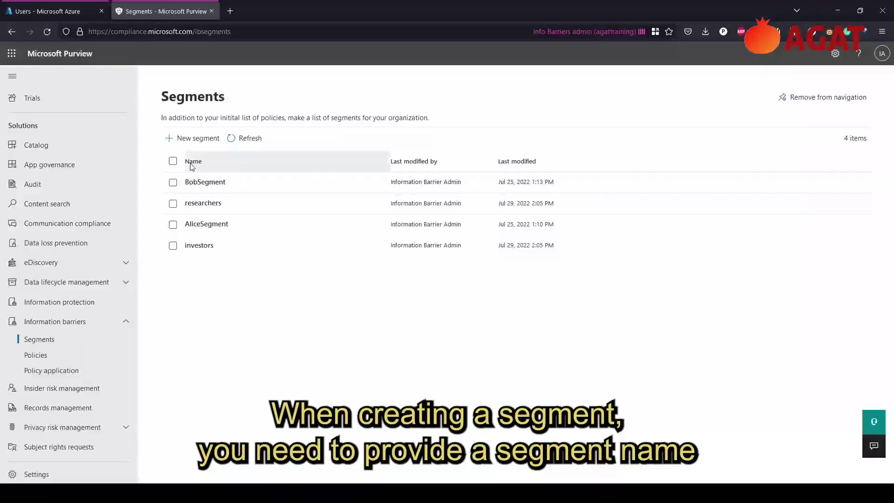
Start a new segment named 'Test segment' with a Member of user group filter.
{"action": "left_click", "coordinate": [193, 138]}
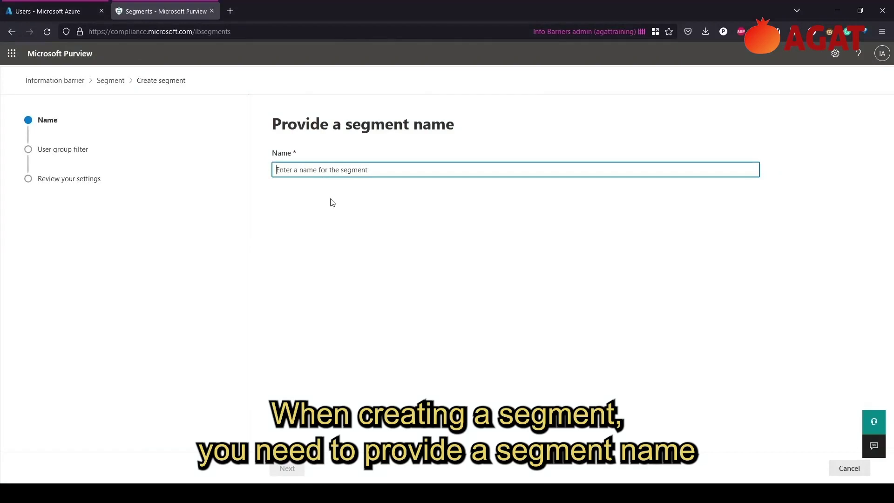
{"action": "type", "text": "Test segment"}
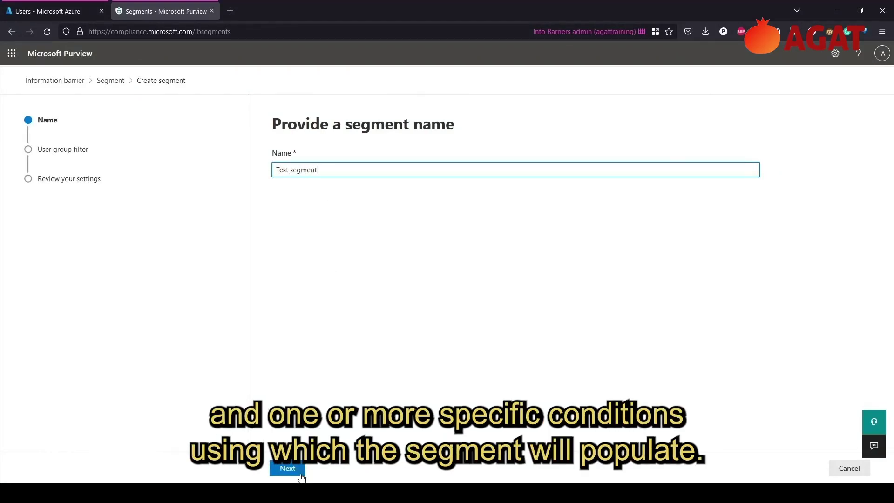
{"action": "left_click", "coordinate": [301, 475]}
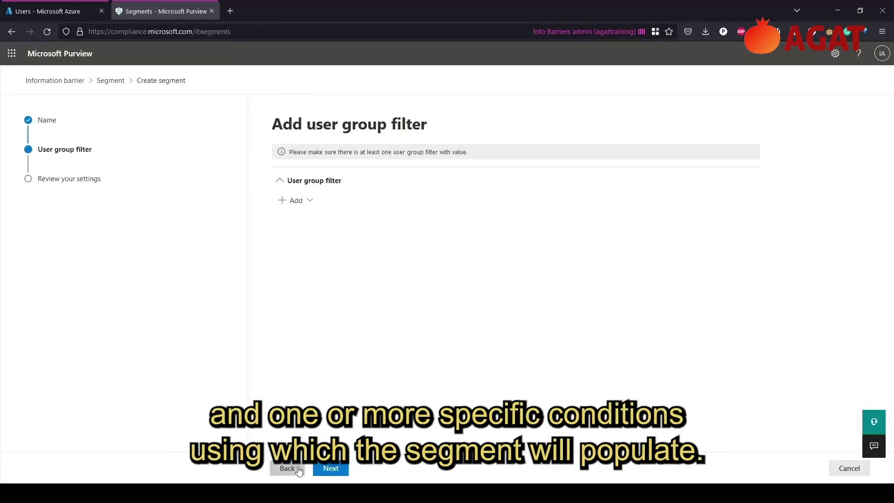
{"action": "left_click", "coordinate": [311, 201]}
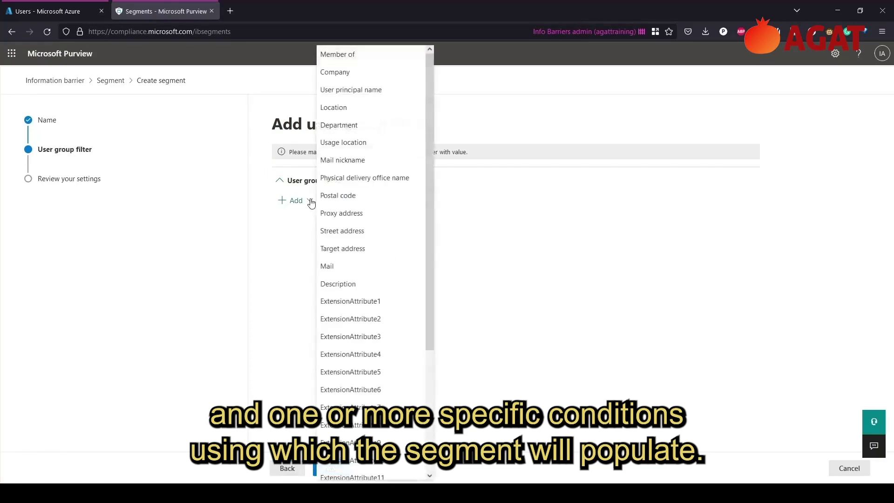
{"action": "left_click", "coordinate": [353, 64]}
Search the Azure portal for 'group' and review the All groups list.
{"action": "left_click", "coordinate": [41, 9]}
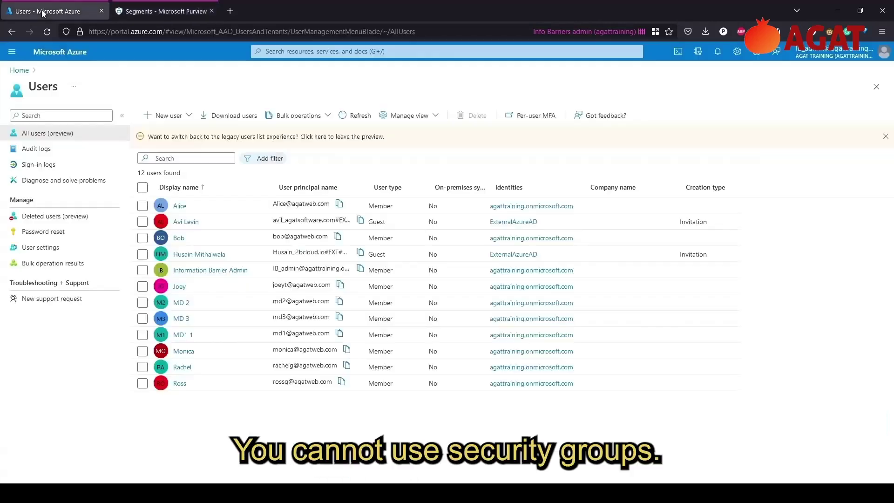
{"action": "left_click", "coordinate": [302, 51]}
{"action": "type", "text": "group"}
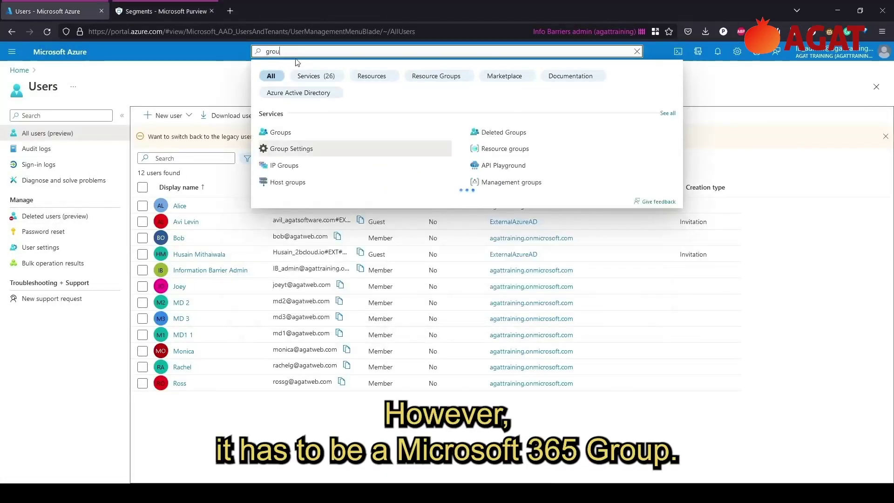
{"action": "left_click", "coordinate": [277, 127]}
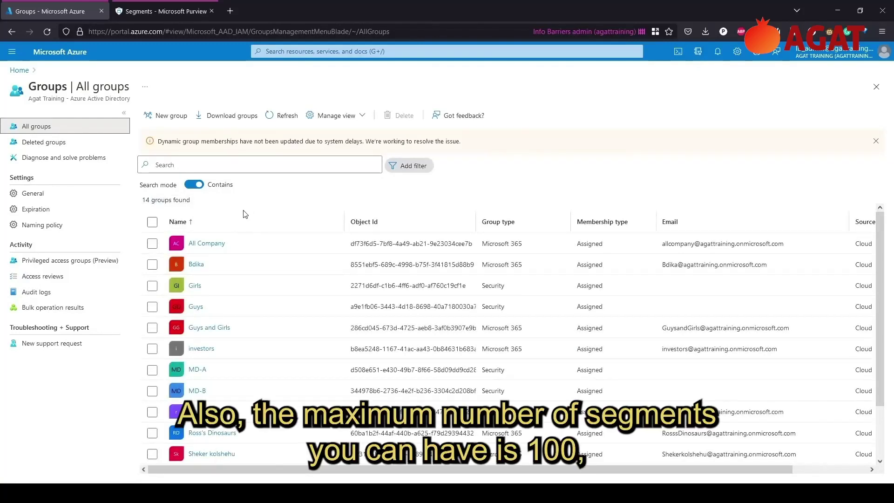
{"action": "scroll", "coordinate": [249, 210], "scroll_direction": "down", "scroll_amount": 3}
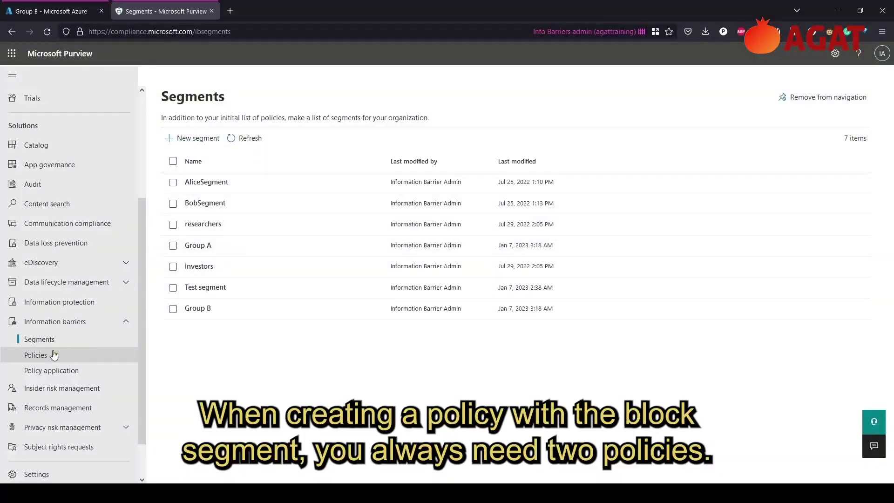
Start a new information barrier policy named 'Block Group A to Group B'.
{"action": "left_click", "coordinate": [35, 355]}
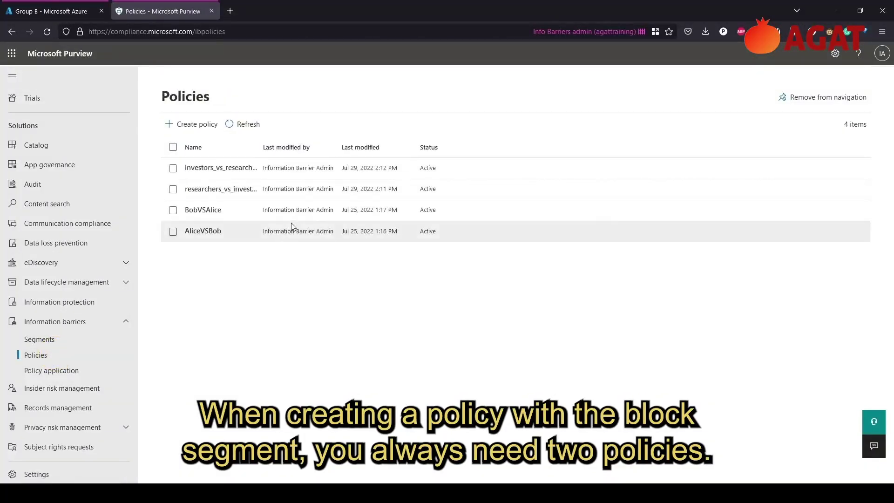
{"action": "left_click", "coordinate": [191, 124]}
{"action": "type", "text": "Block Group A to Group B"}
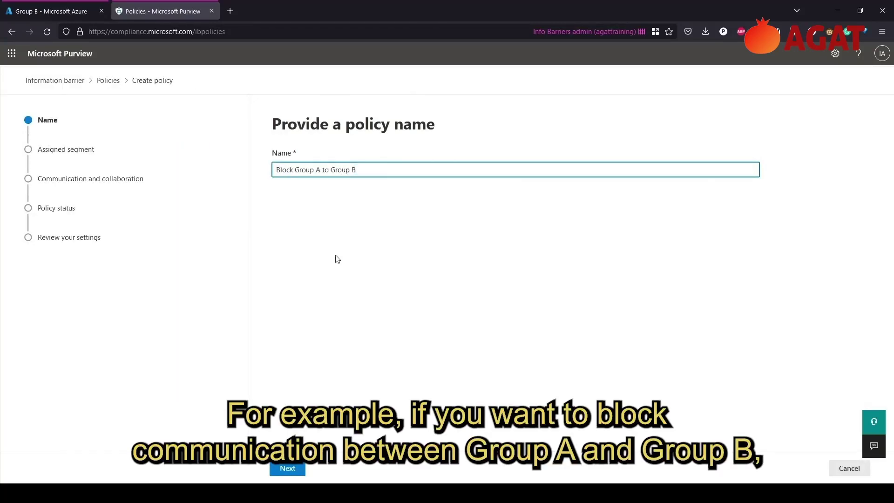
{"action": "key", "text": "Return"}
{"action": "left_click", "coordinate": [311, 158]}
Assign the policy to Group A and set communication to Blocked with Group B.
{"action": "left_click", "coordinate": [659, 265]}
{"action": "left_click", "coordinate": [635, 468]}
{"action": "left_click", "coordinate": [330, 468]}
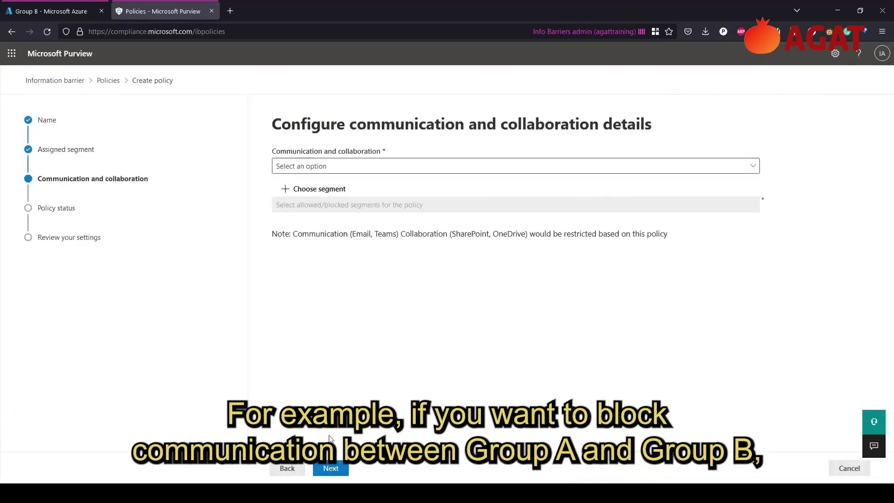
{"action": "left_click", "coordinate": [328, 169]}
{"action": "left_click", "coordinate": [304, 200]}
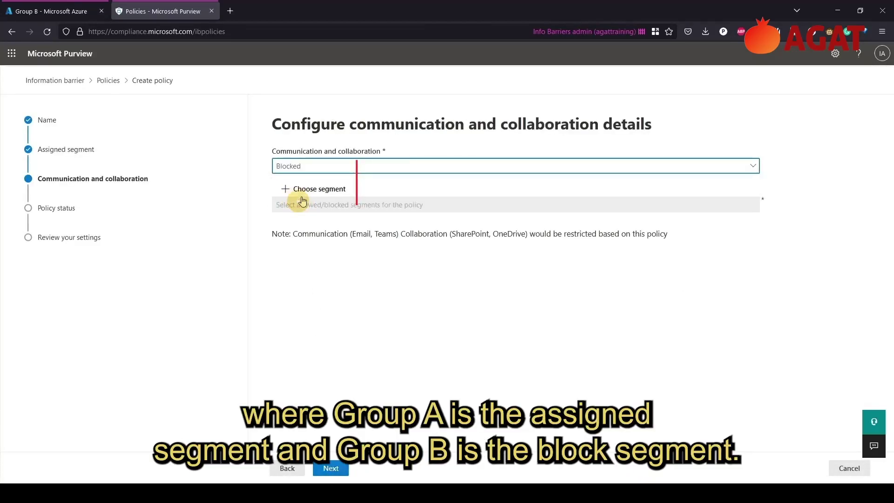
{"action": "left_click", "coordinate": [307, 191]}
{"action": "left_click", "coordinate": [673, 330]}
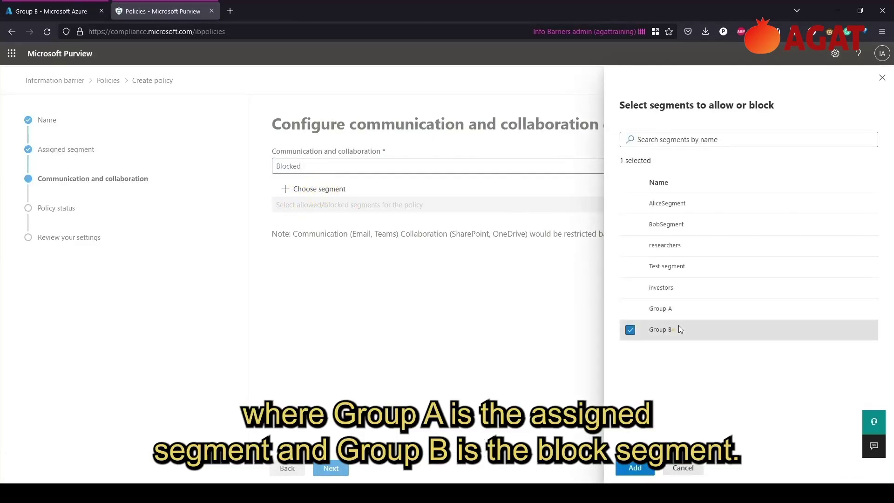
{"action": "left_click", "coordinate": [634, 468]}
Set the policy status to On and submit it.
{"action": "left_click", "coordinate": [341, 469]}
{"action": "left_click", "coordinate": [282, 163]}
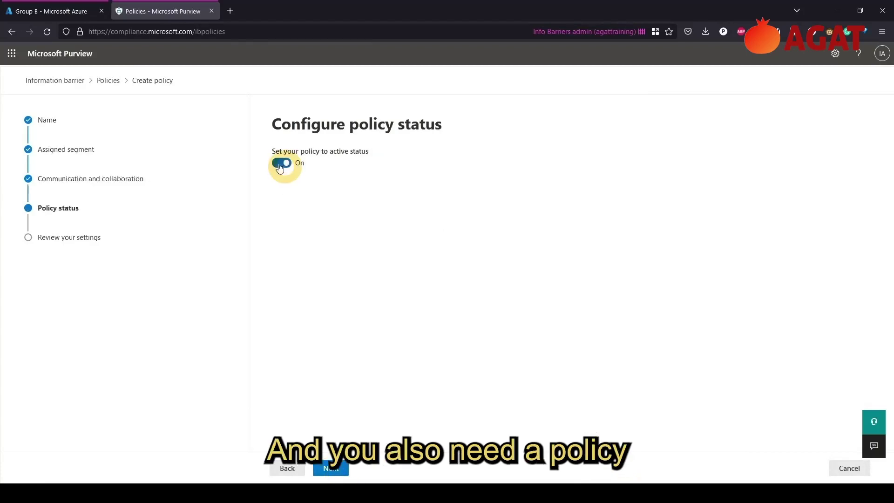
{"action": "left_click", "coordinate": [336, 468]}
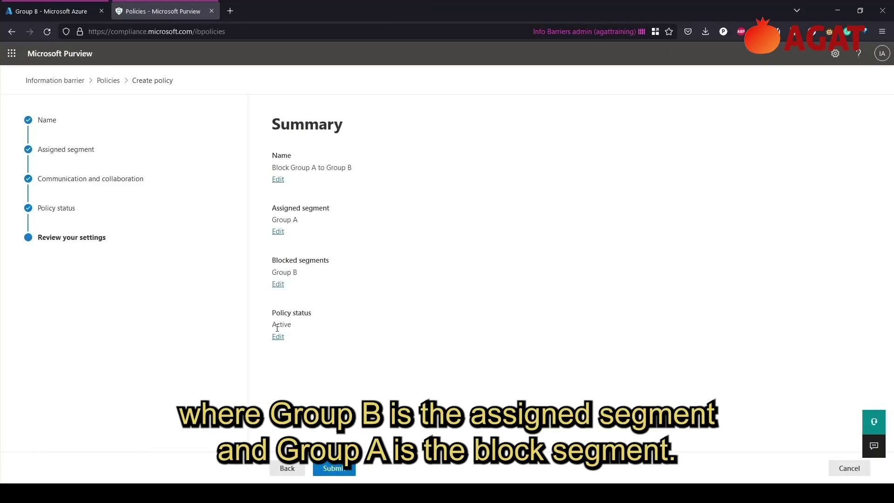
{"action": "left_click", "coordinate": [335, 468]}
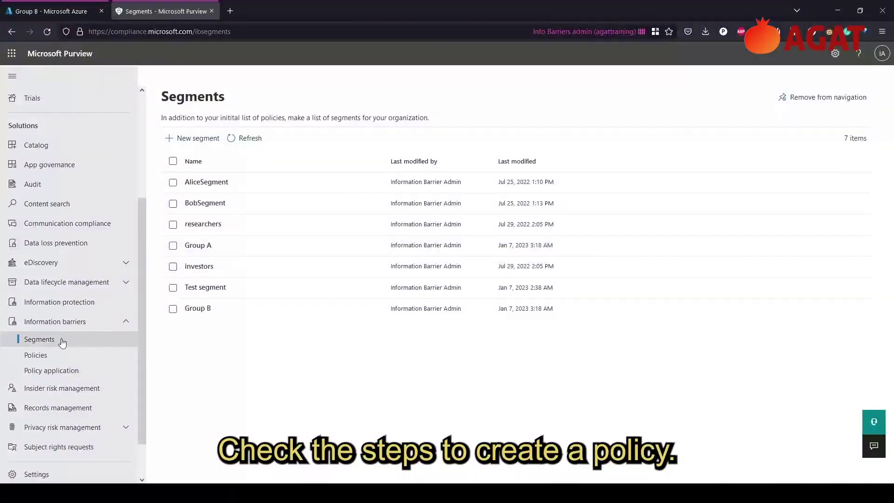
Begin another policy named 'Block Group A to Group B' from the Policies list.
{"action": "left_click", "coordinate": [46, 355]}
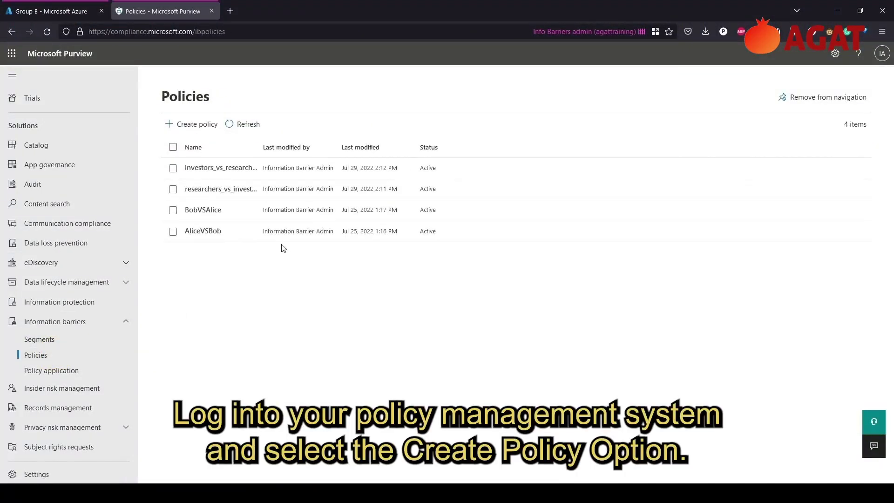
{"action": "left_click", "coordinate": [192, 123]}
{"action": "type", "text": "Block Group A to Group B"}
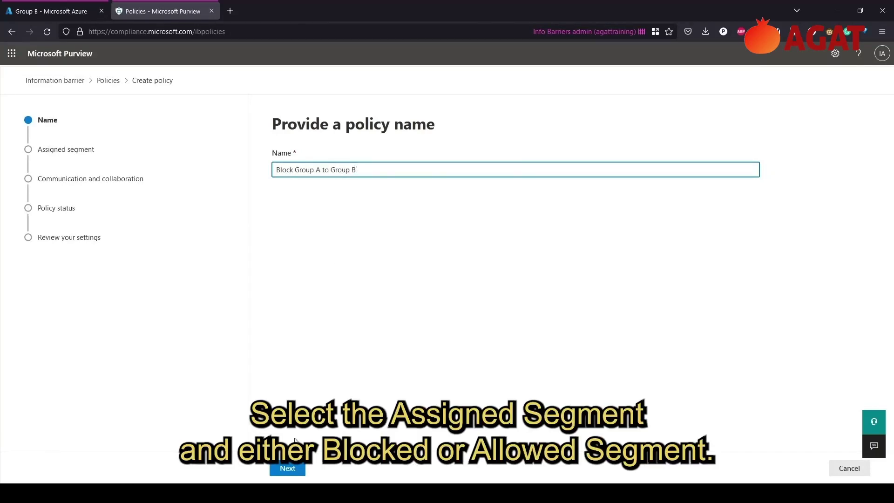
{"action": "left_click", "coordinate": [287, 468]}
Choose Group A as the assigned segment and block communication with Group B.
{"action": "left_click", "coordinate": [320, 159]}
{"action": "left_click", "coordinate": [657, 263]}
{"action": "left_click", "coordinate": [634, 471]}
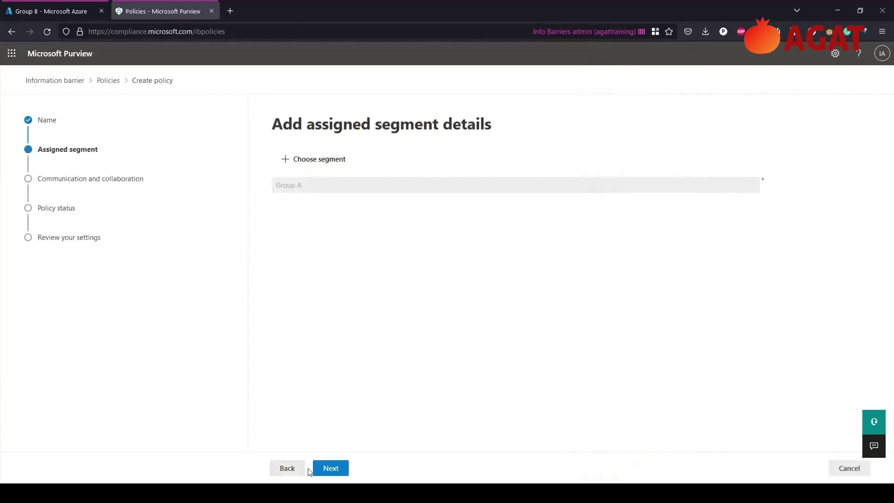
{"action": "left_click", "coordinate": [312, 469]}
{"action": "left_click", "coordinate": [324, 170]}
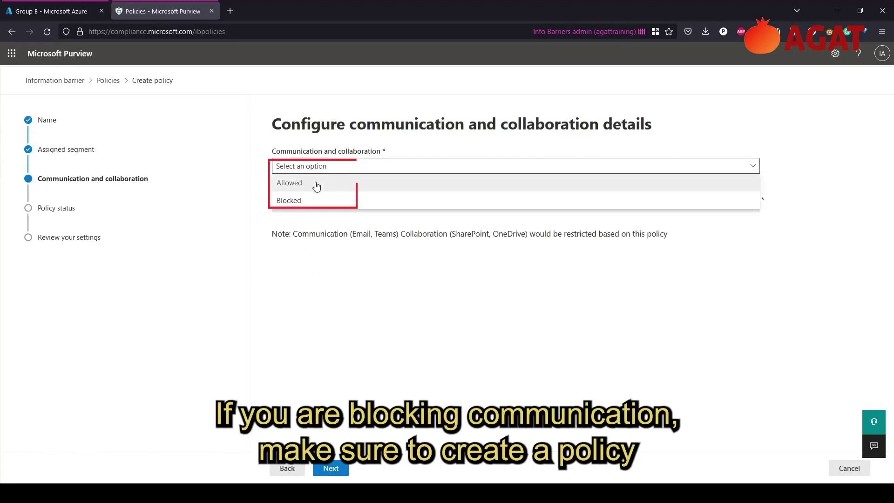
{"action": "left_click", "coordinate": [301, 203]}
{"action": "left_click", "coordinate": [311, 189]}
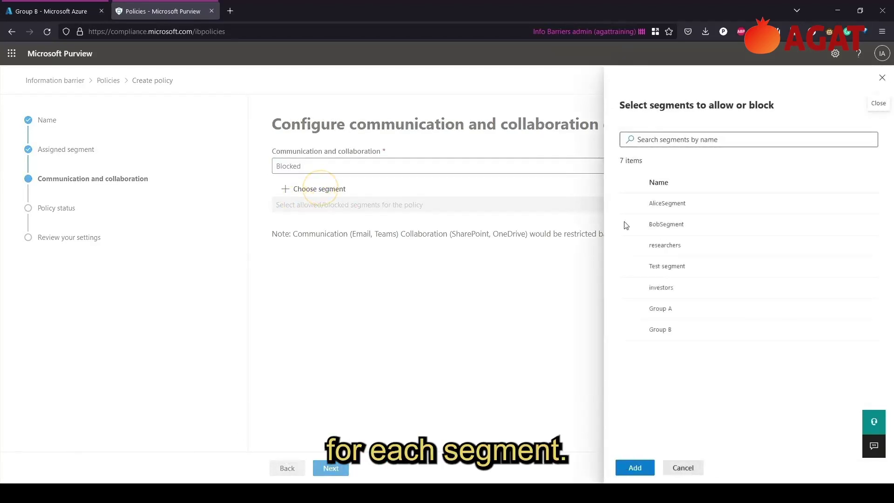
{"action": "left_click", "coordinate": [678, 329]}
{"action": "left_click", "coordinate": [634, 468]}
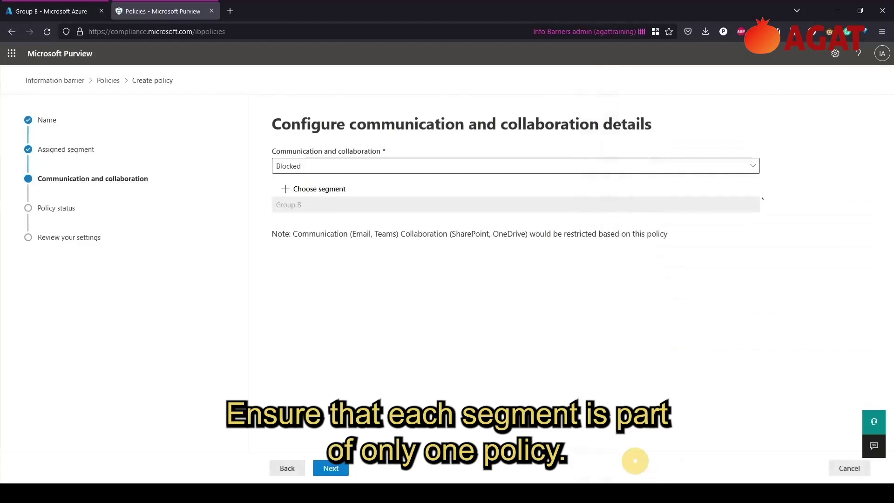
Turn the policy status On, review the summary and submit.
{"action": "left_click", "coordinate": [341, 469]}
{"action": "left_click", "coordinate": [279, 163]}
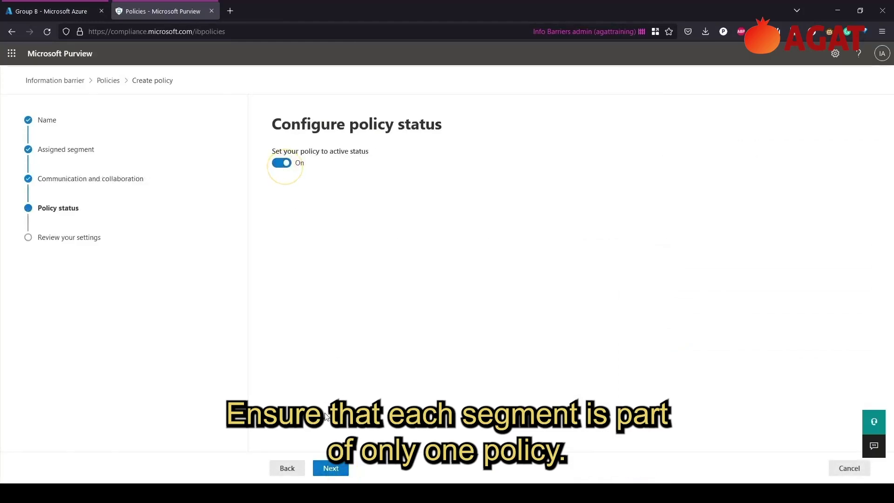
{"action": "left_click", "coordinate": [331, 468]}
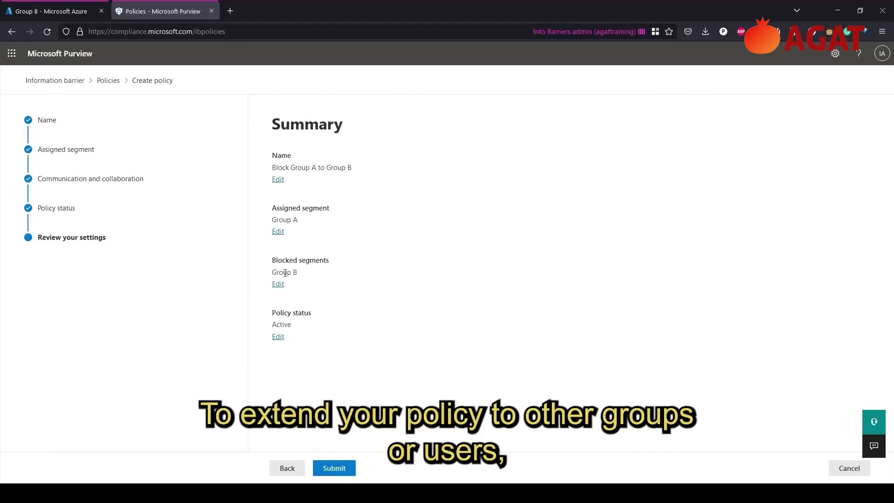
{"action": "left_click", "coordinate": [334, 468]}
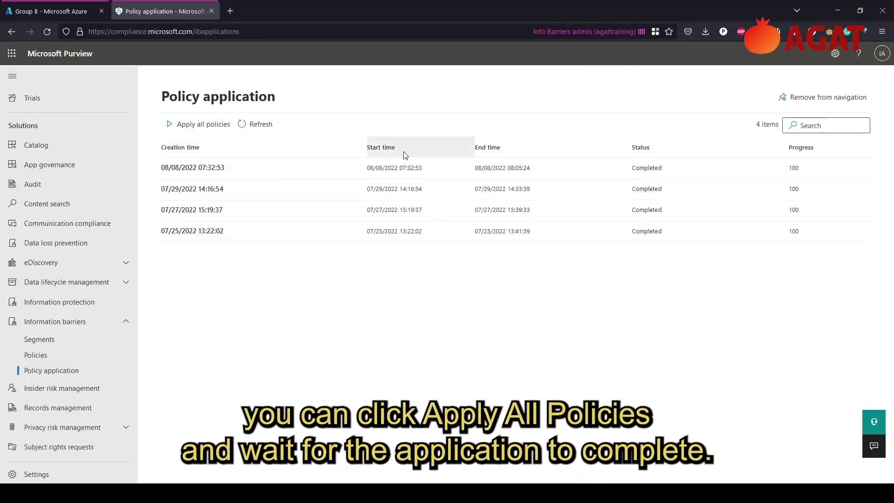
Apply all policies and refresh until a new NotStarted run appears at 0 progress.
{"action": "left_click", "coordinate": [254, 124]}
{"action": "left_click", "coordinate": [255, 127]}
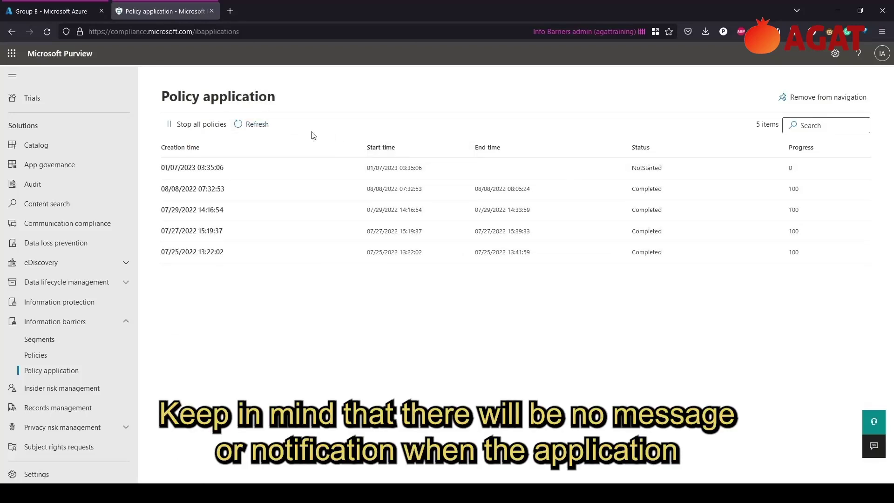
{"action": "left_click", "coordinate": [261, 126]}
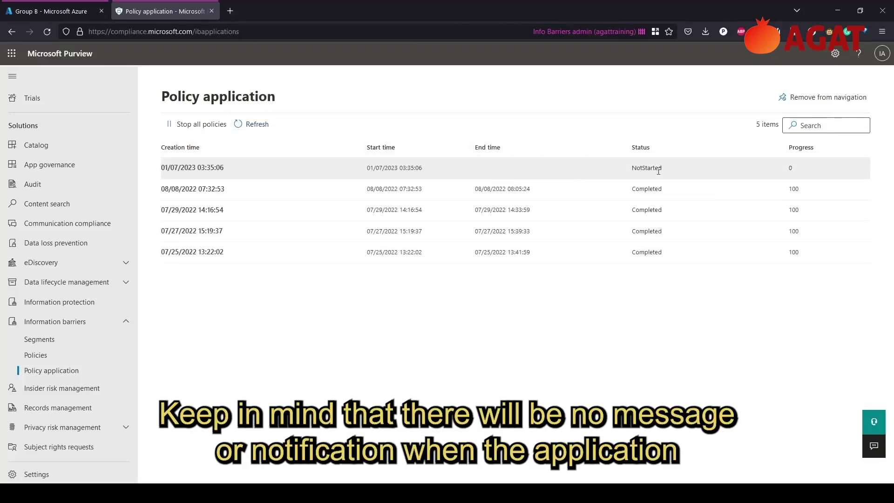